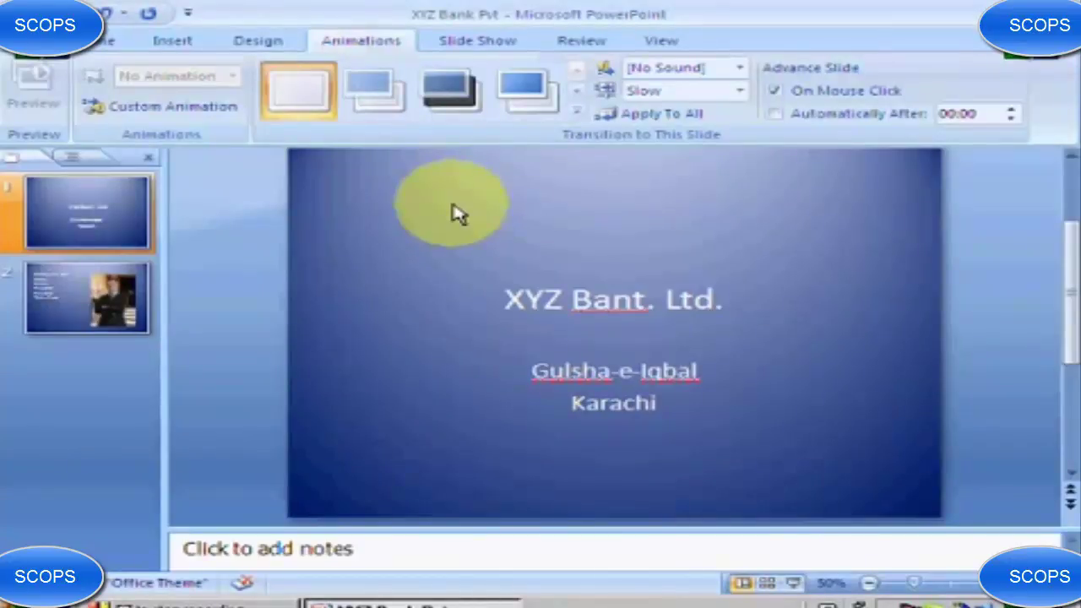
- Play the slide show from the first slide, then exit back to editing
key("F5")
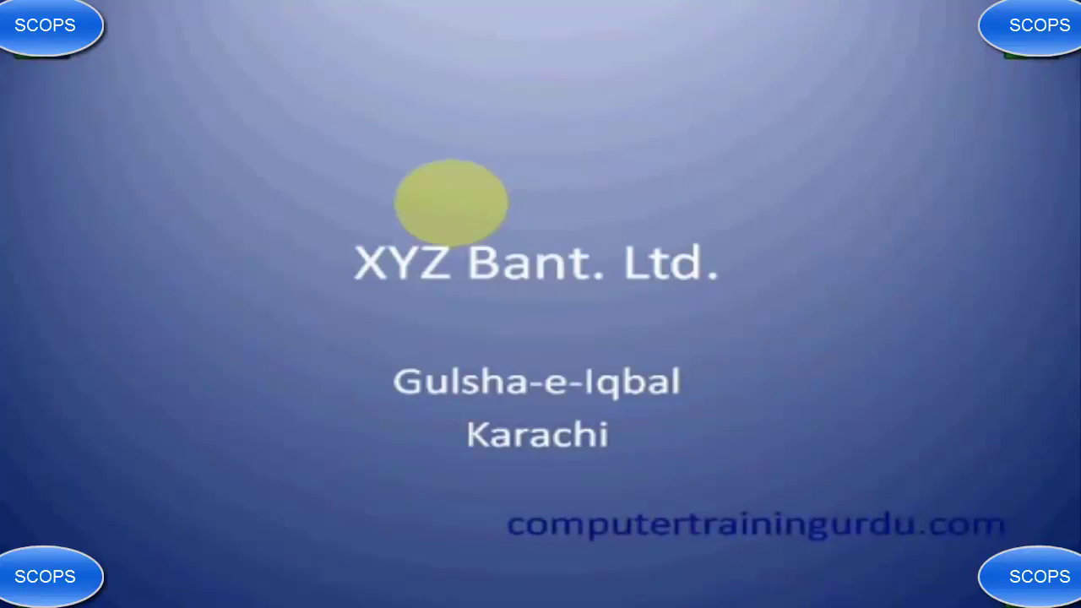
key("Escape")
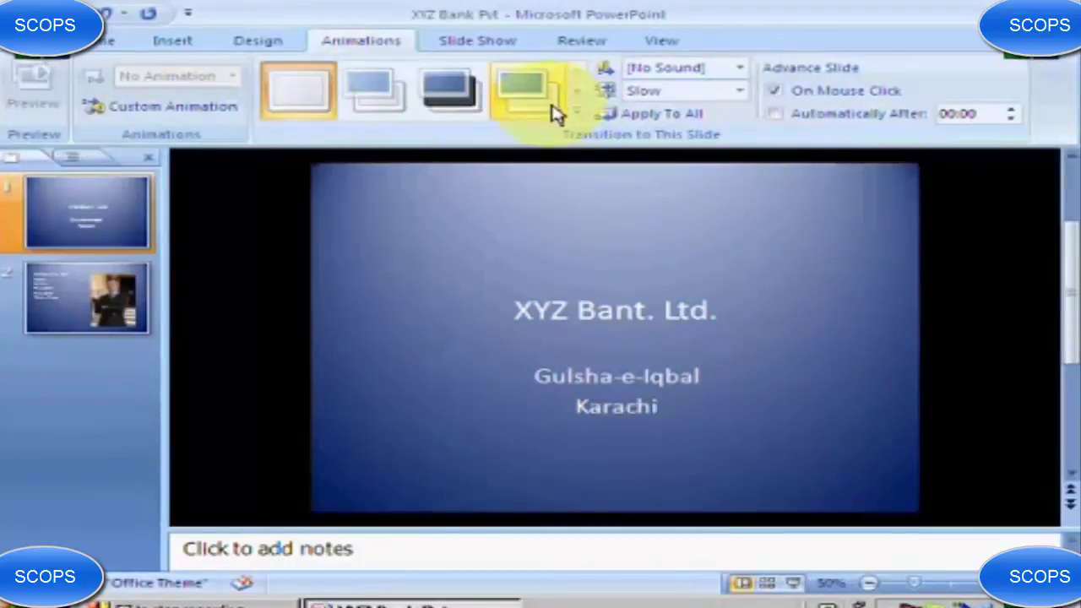
- Apply the four-spoke wheel wipe transition with the Bomb sound to the title slide
left_click(577, 114)
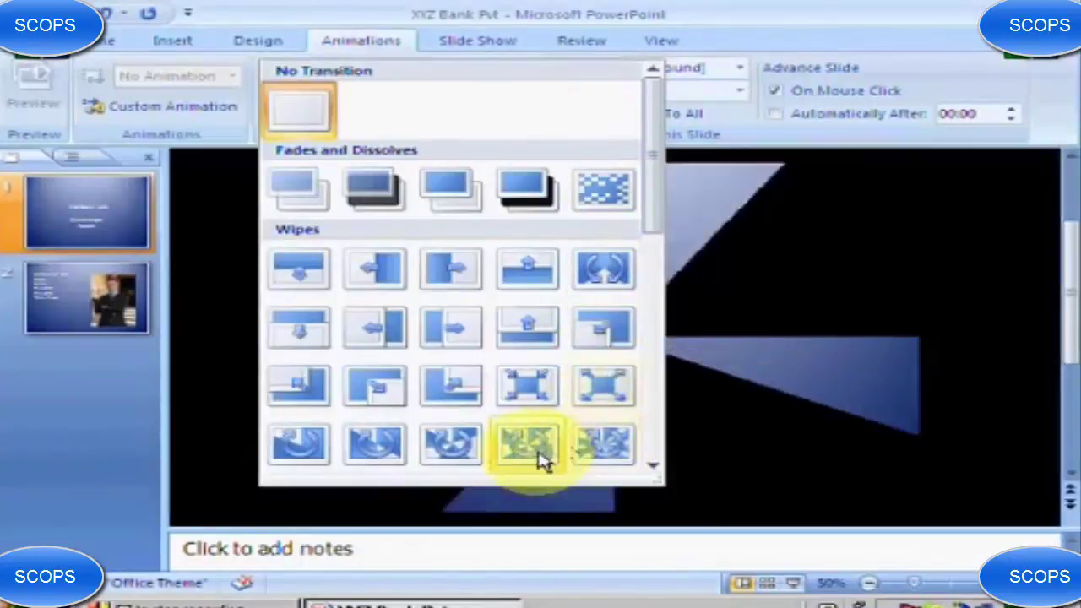
left_click(535, 450)
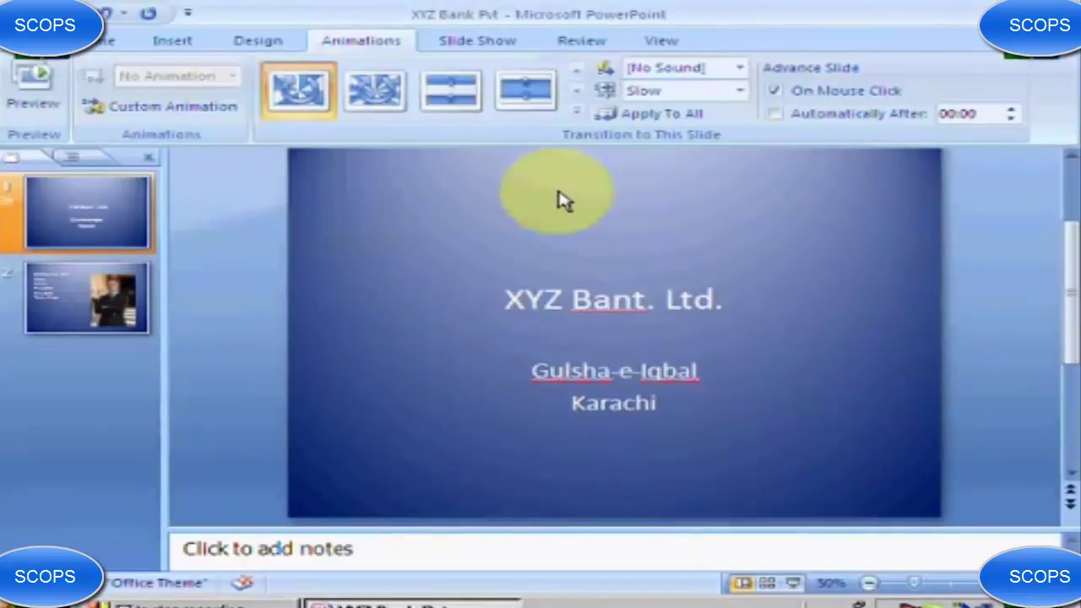
left_click(739, 71)
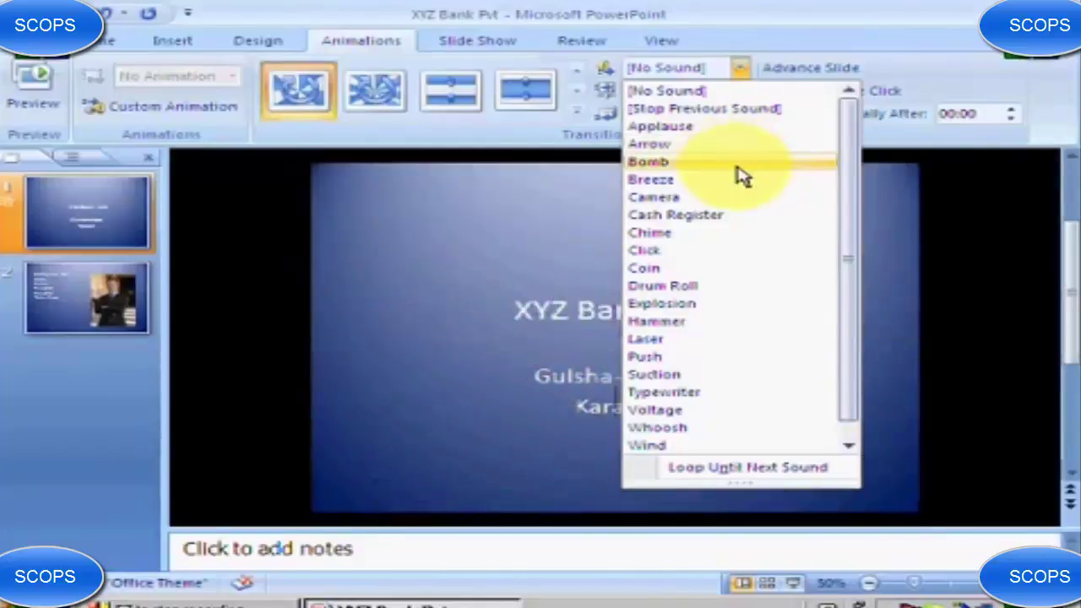
left_click(739, 166)
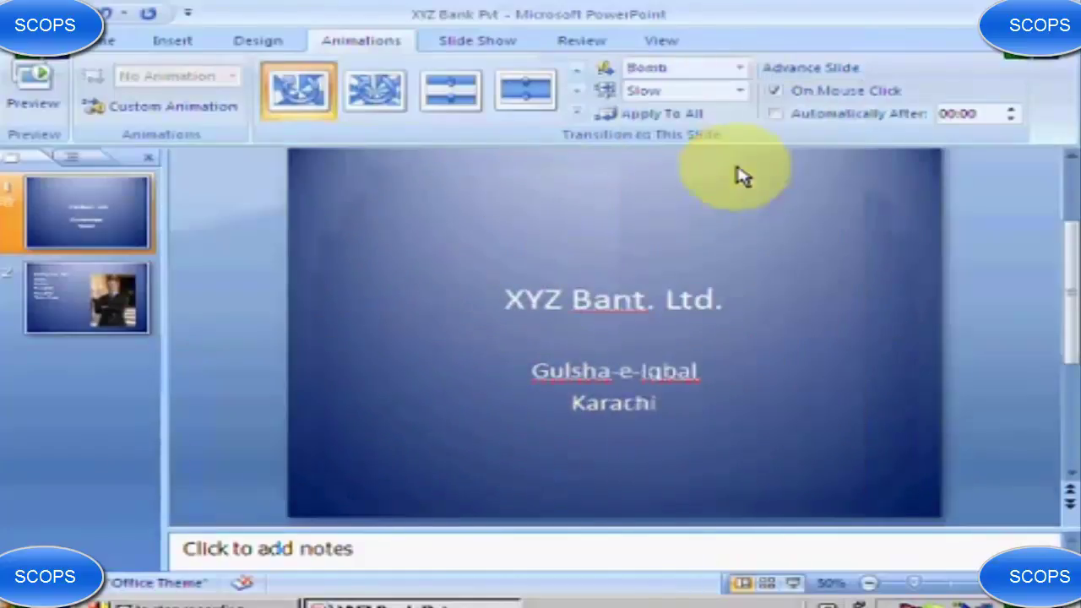
- Set the transition speed to Slow and make the slide advance automatically after 00:10 instead of on mouse click
left_click(741, 91)
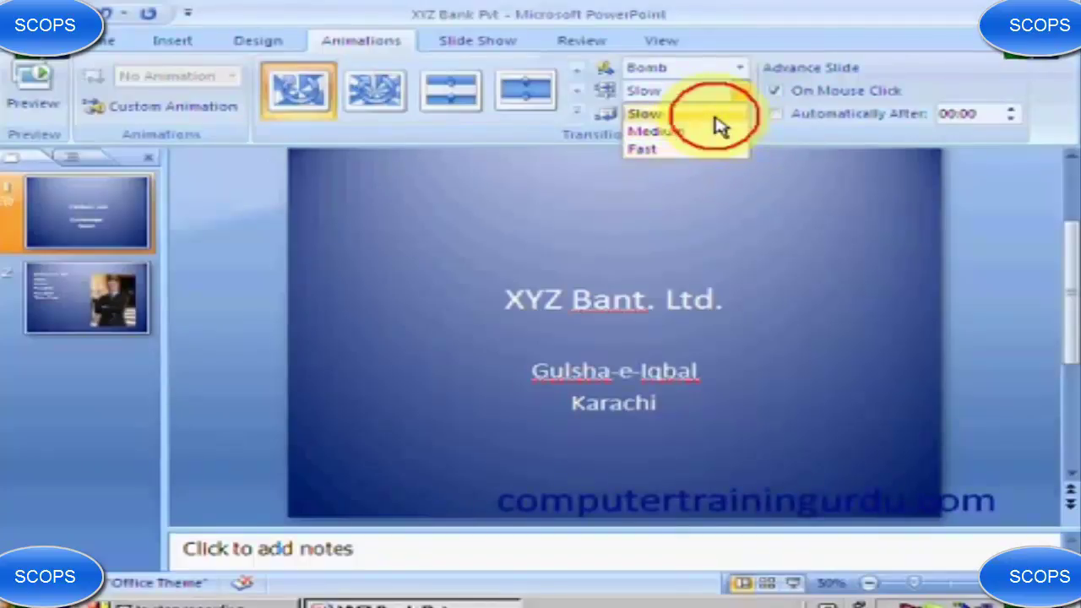
left_click(716, 119)
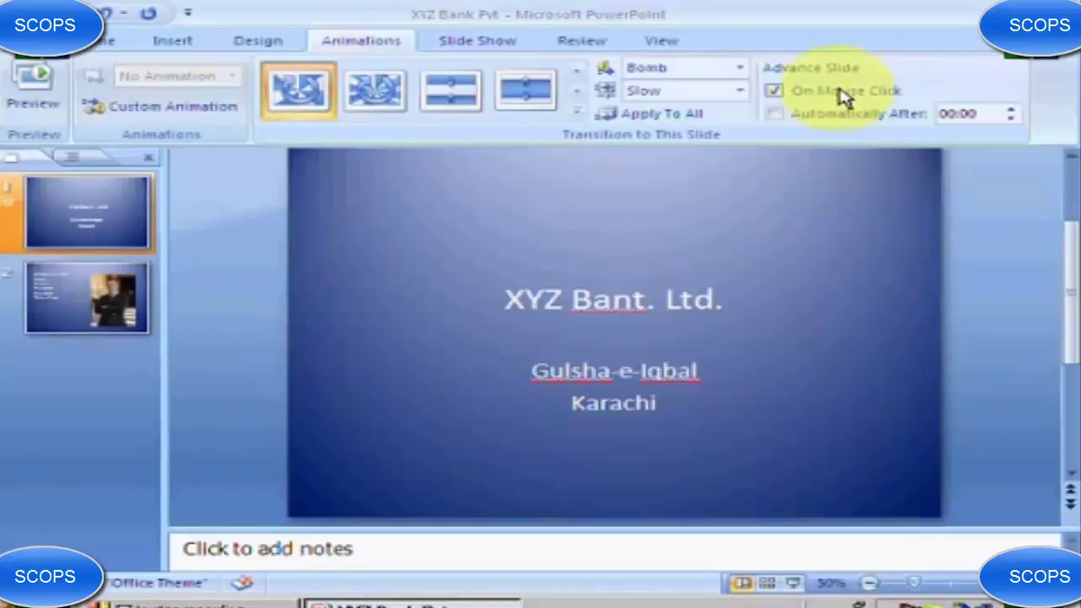
left_click(774, 92)
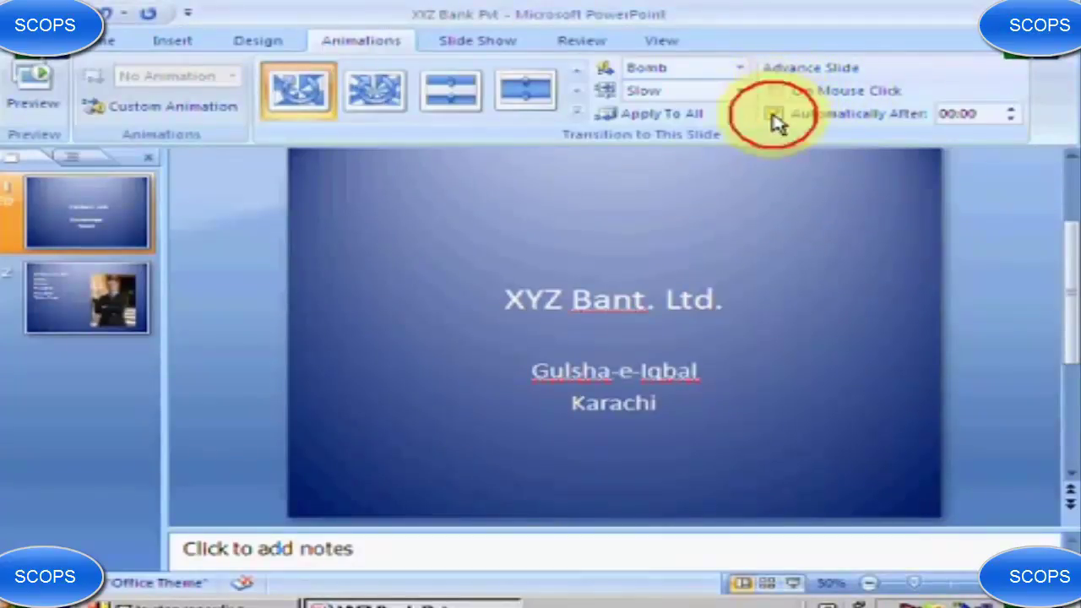
left_click(774, 113)
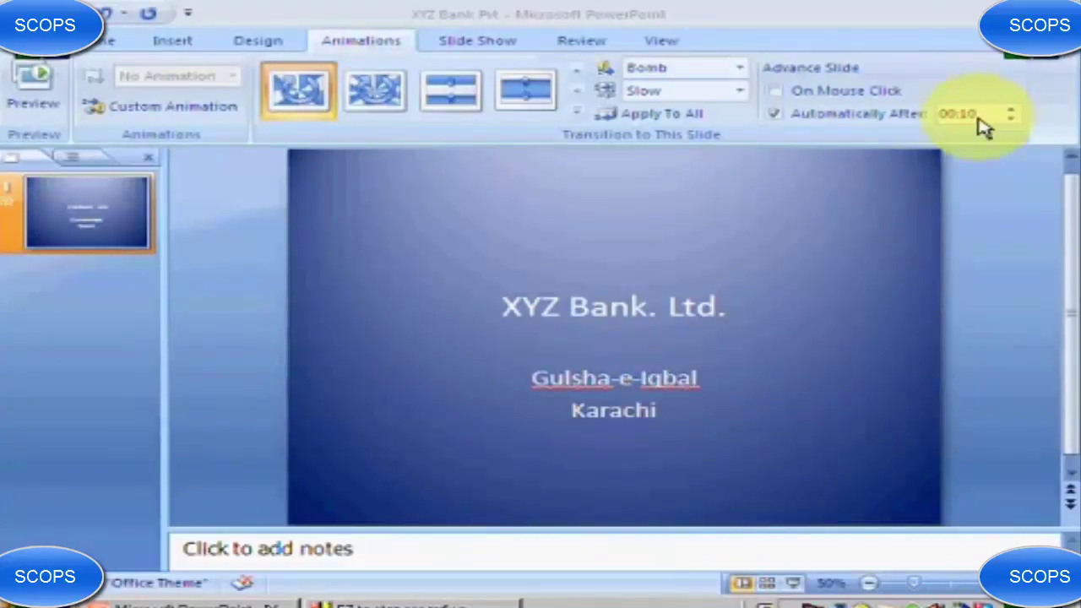
- Play the slide show through to its end and exit it
key("F5")
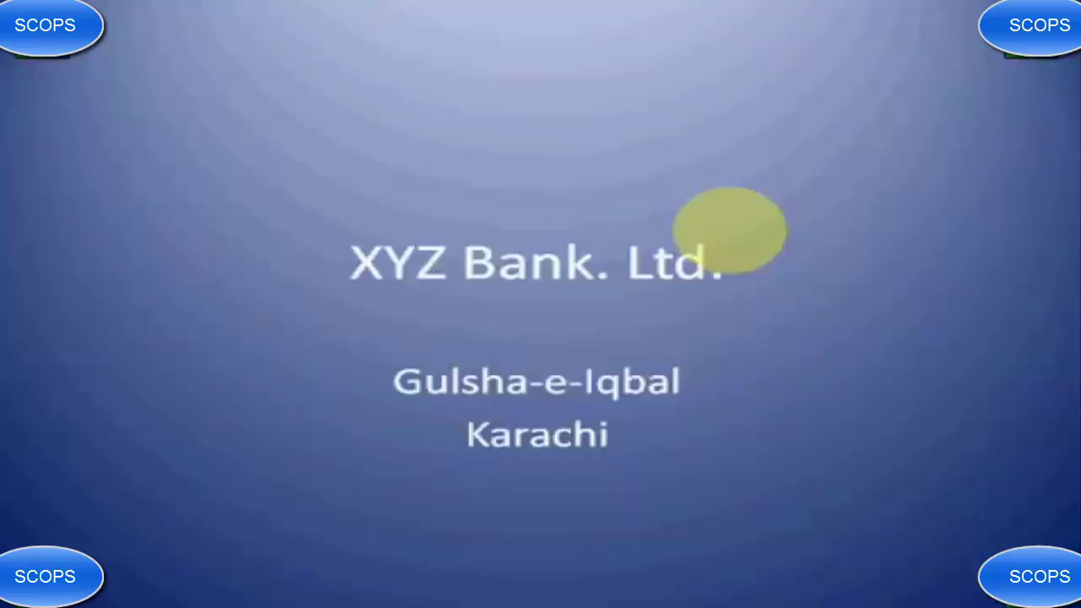
left_click(730, 230)
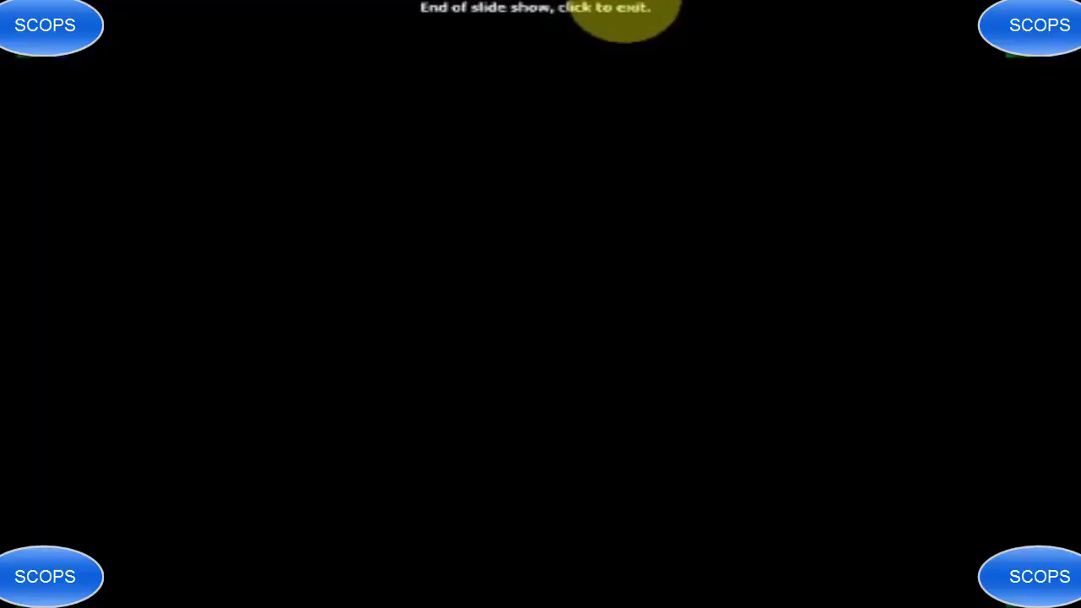
left_click(625, 16)
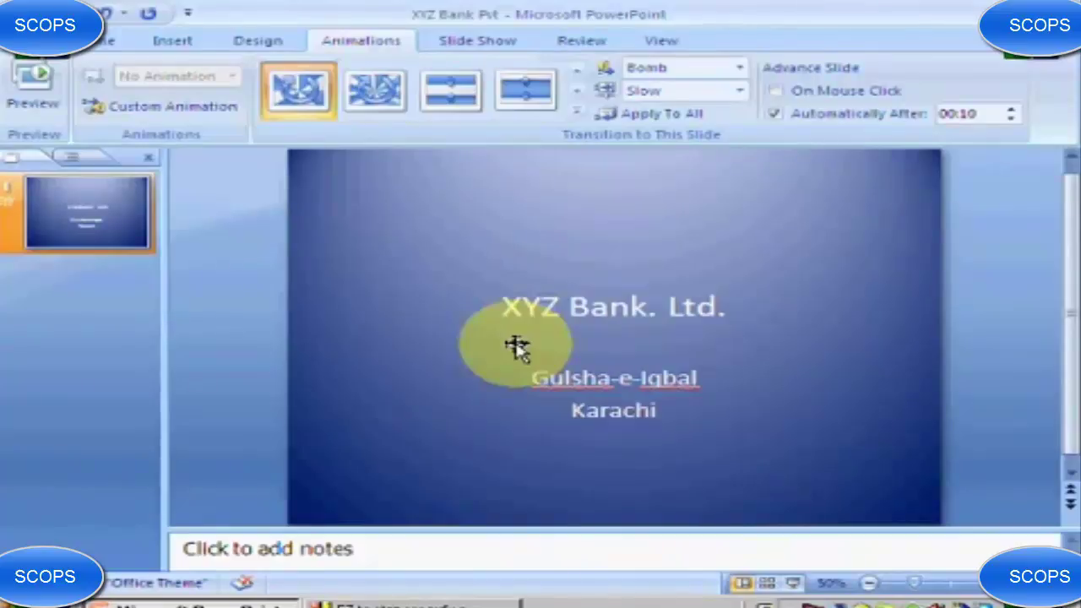
- Correct the spelling of "Gulsha" to "Gulshan" in the subtitle's first line
left_click(615, 384)
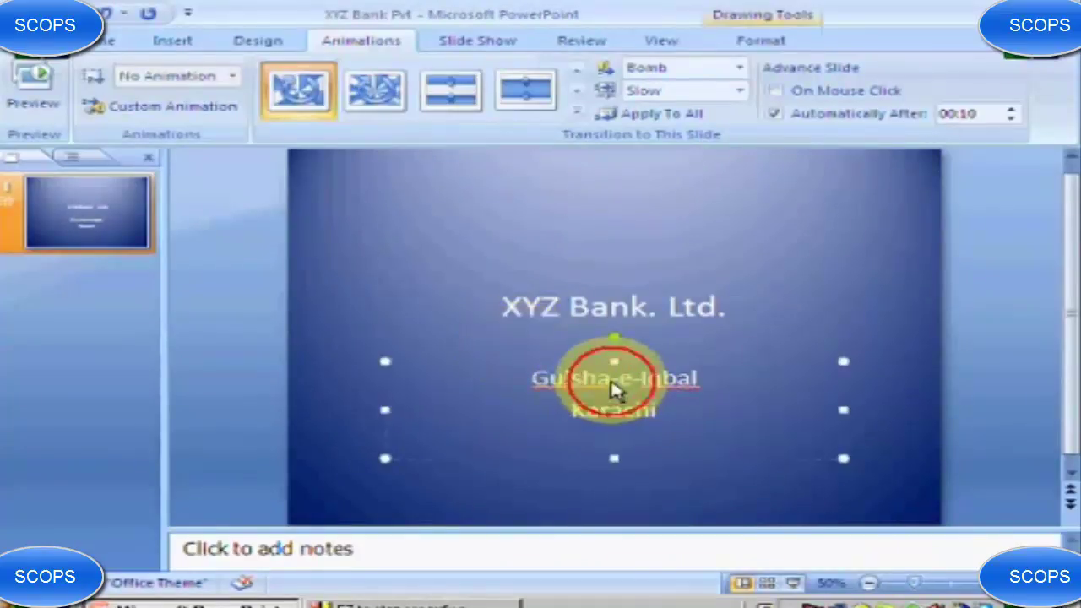
type("n")
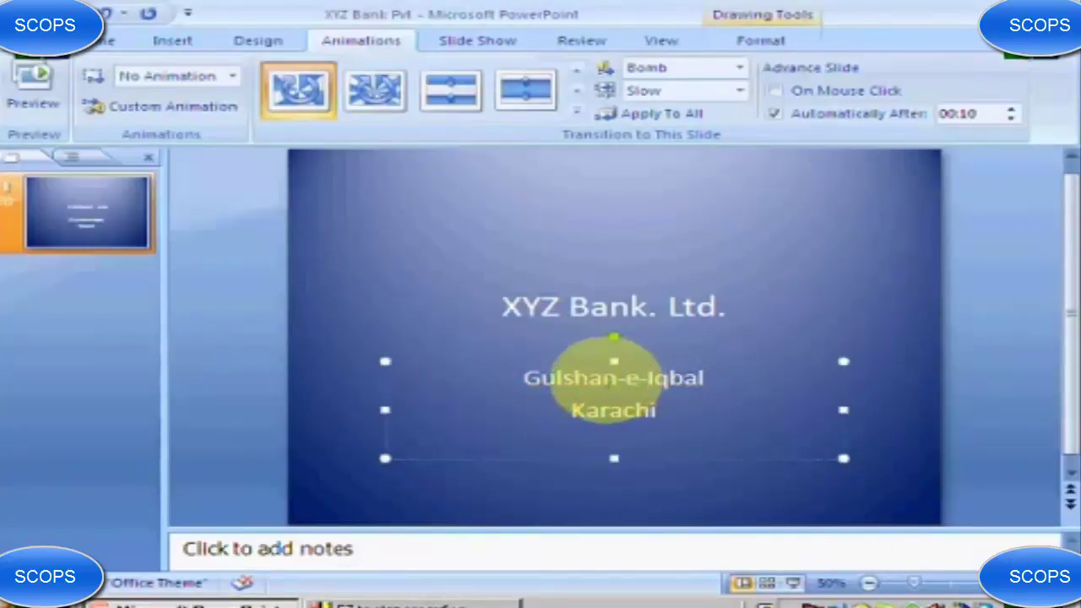
- Add the Fly In and Swish entrance effects to the title "XYZ Bank. Ltd." as custom animations
left_click(573, 321)
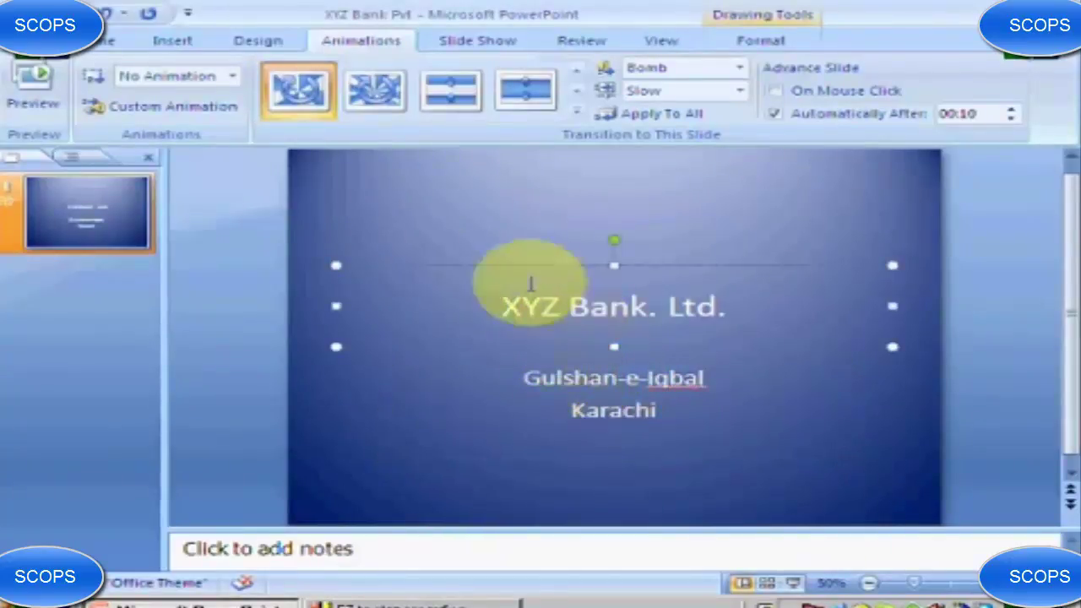
left_click(198, 110)
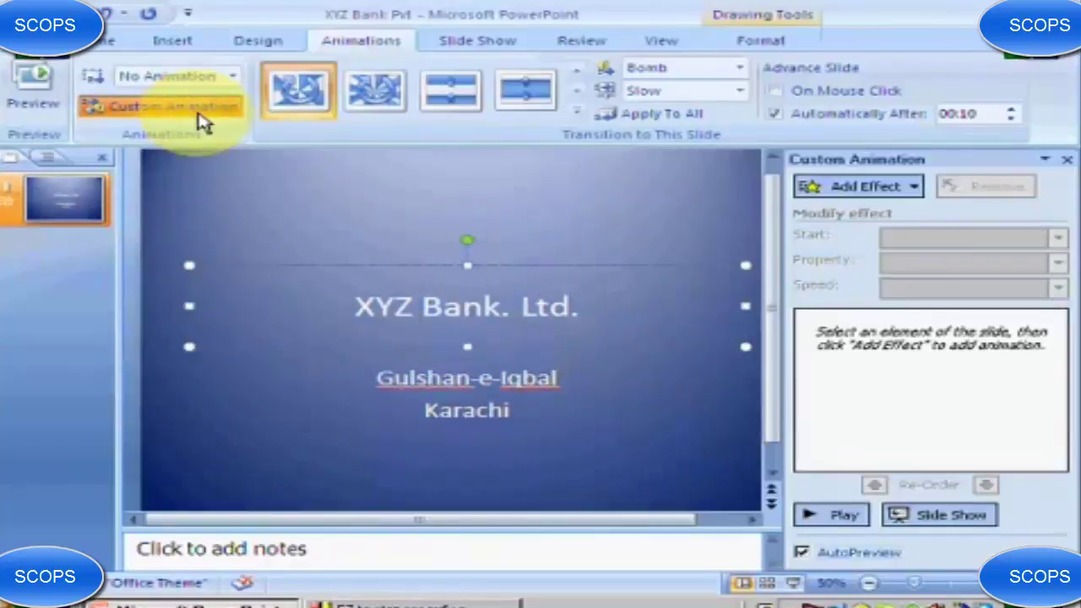
left_click(893, 191)
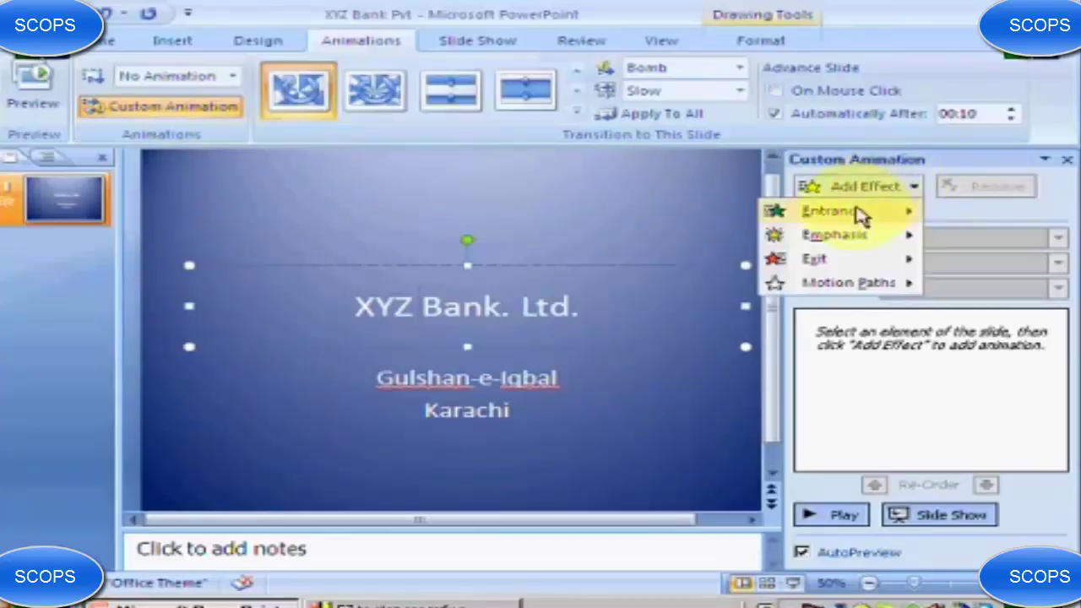
mouse_move(849, 222)
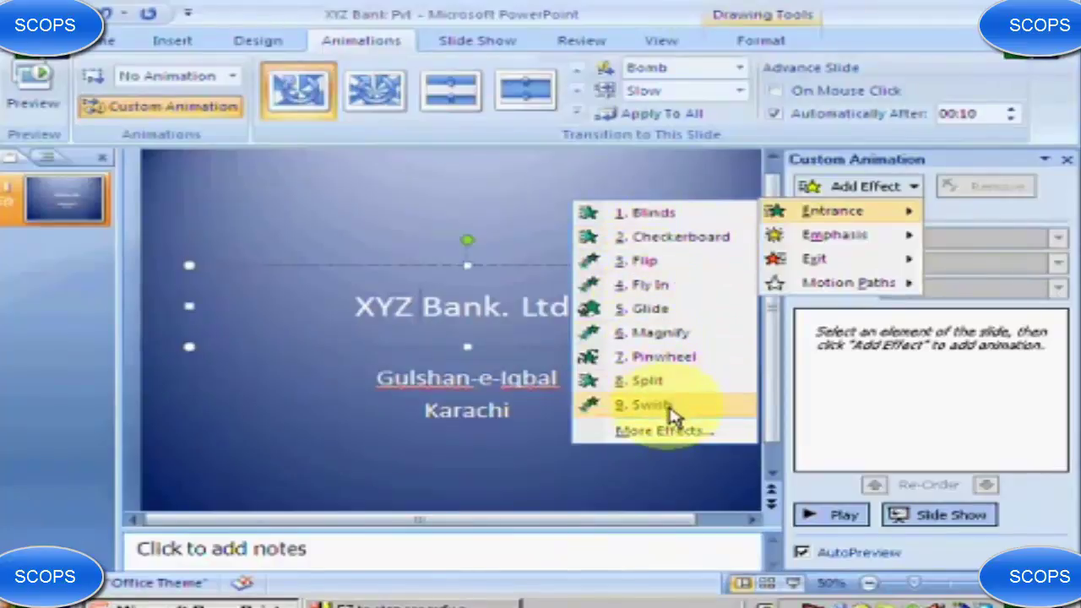
left_click(670, 288)
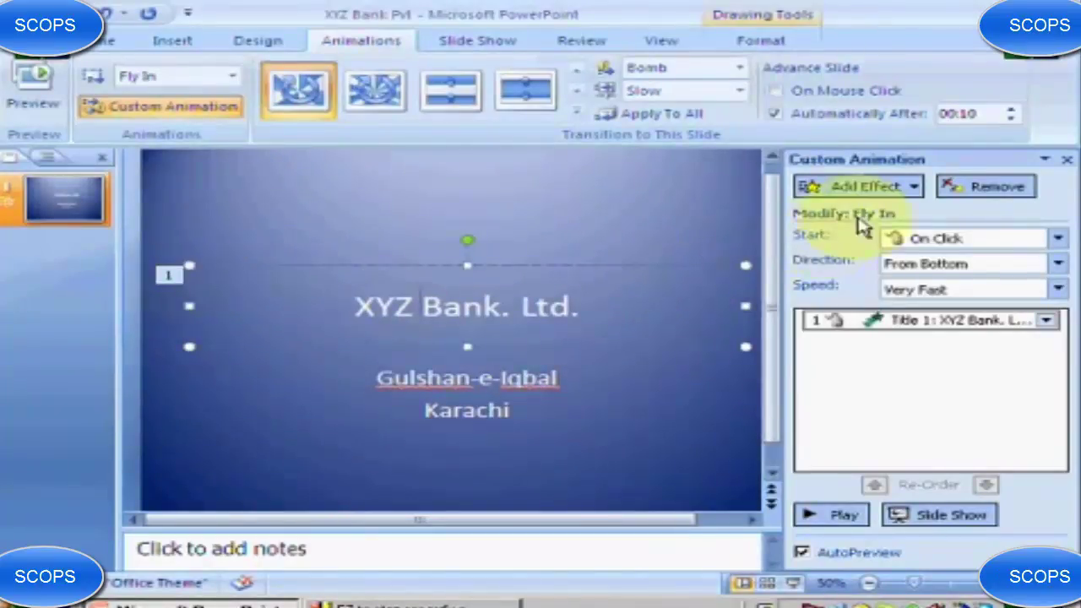
left_click(877, 193)
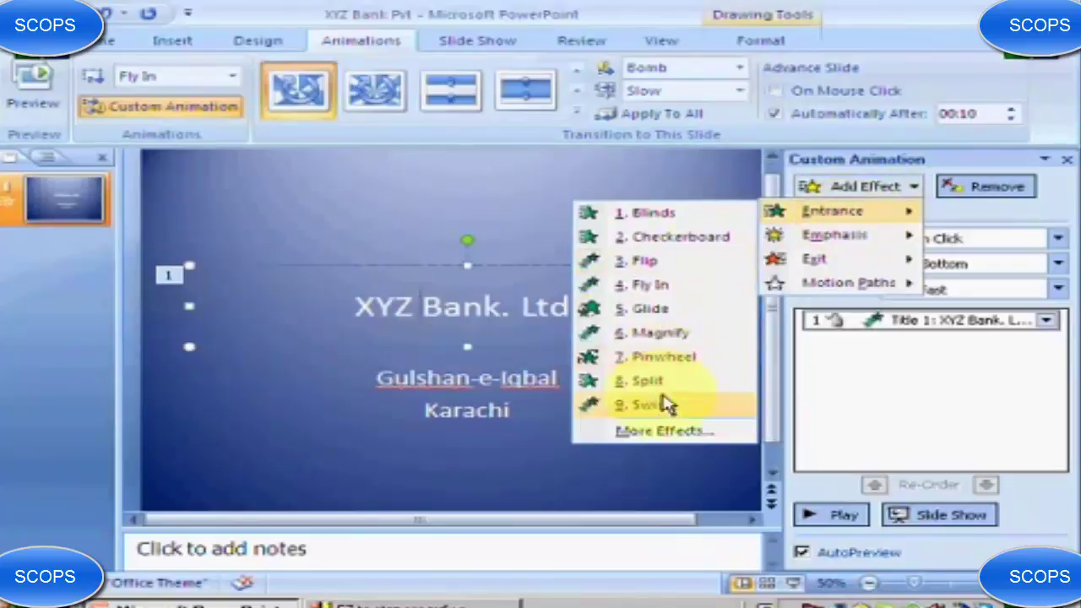
left_click(650, 405)
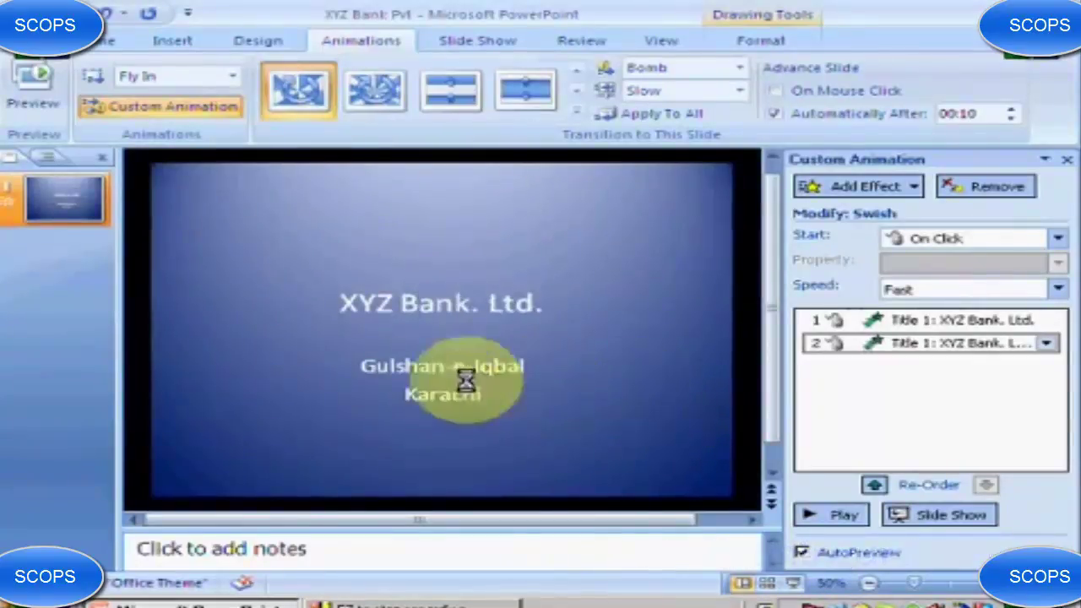
- Add the Glide entrance effect from the Exciting category to the subtitle text
left_click(442, 398)
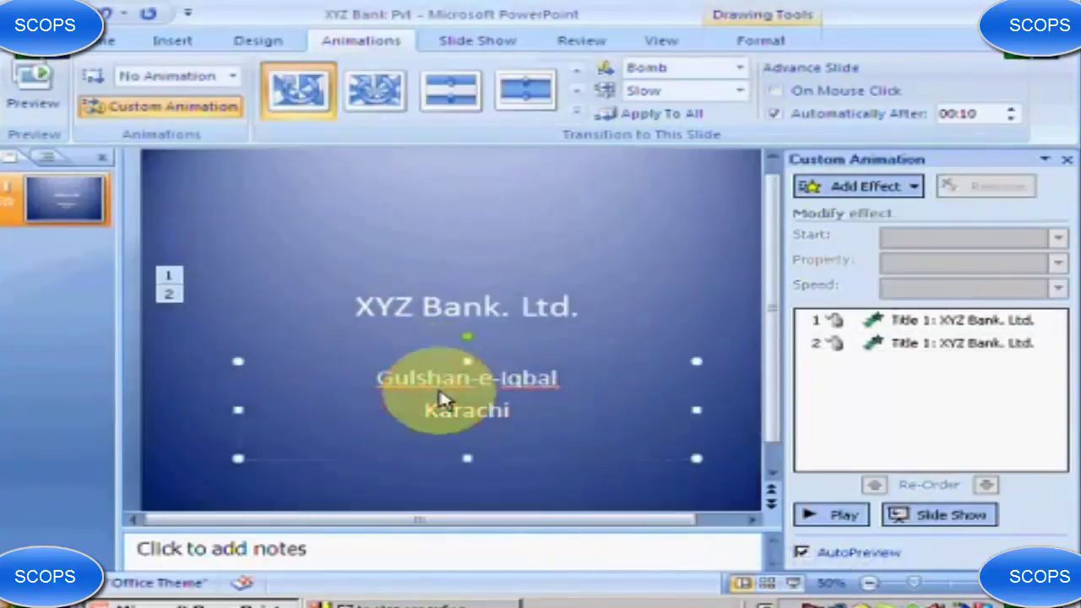
left_click(851, 186)
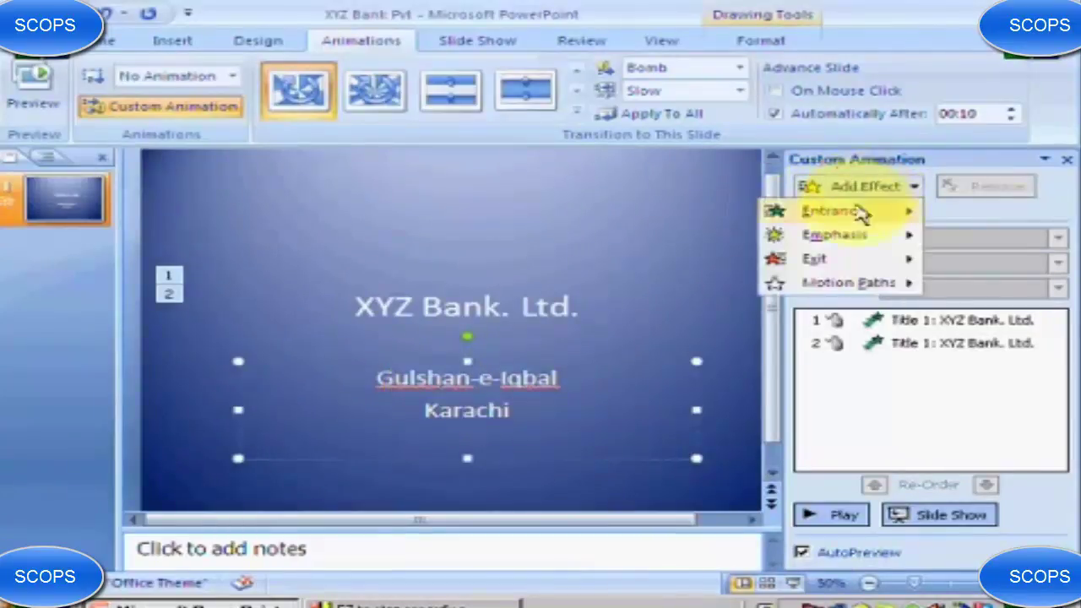
mouse_move(857, 212)
left_click(650, 429)
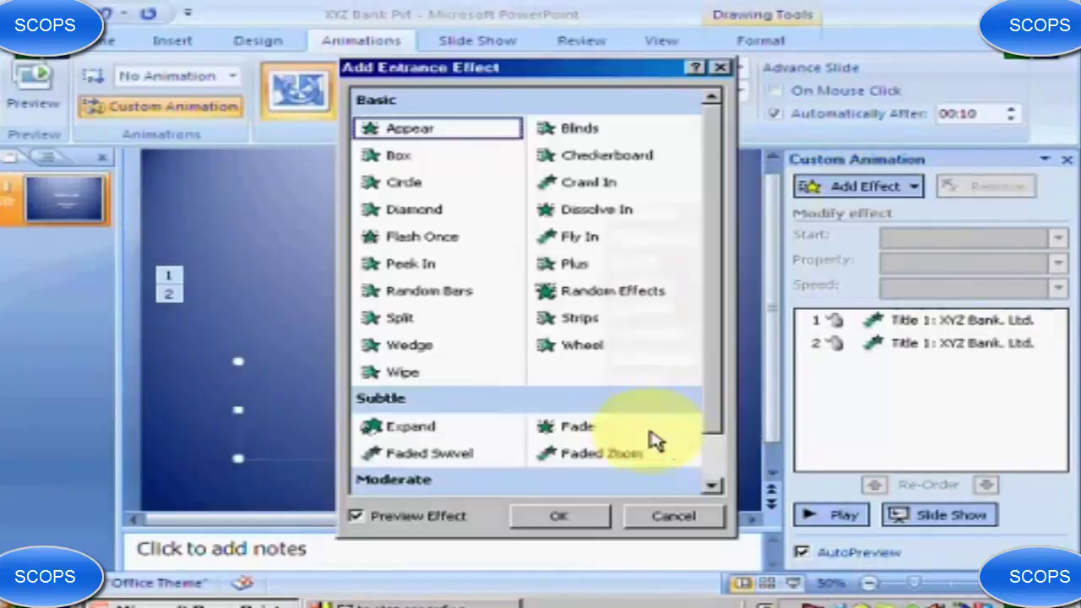
scroll(711, 415, "down", 5)
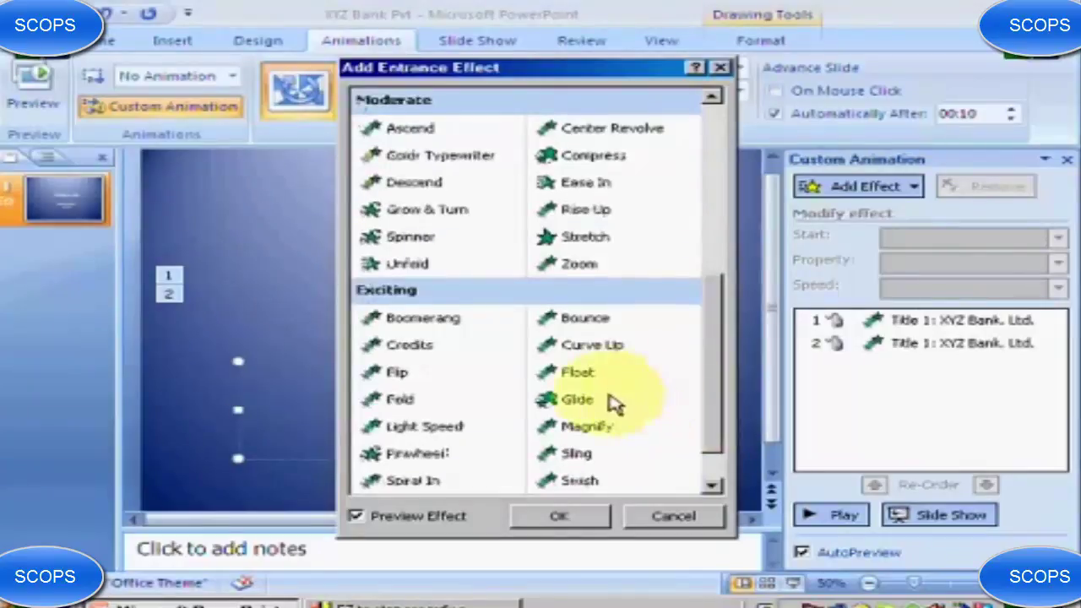
left_click(612, 401)
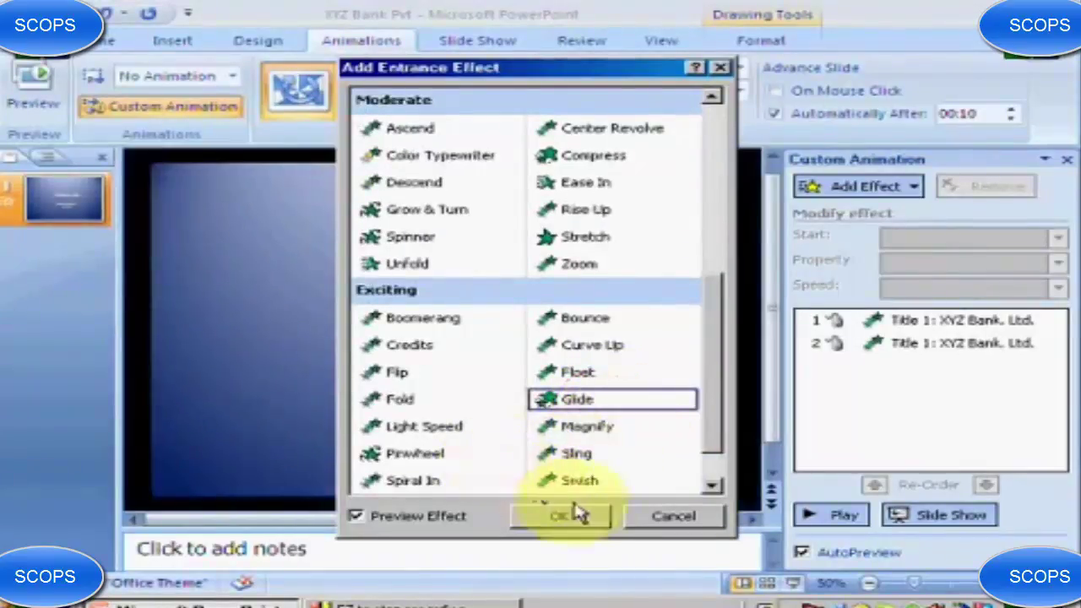
left_click(574, 512)
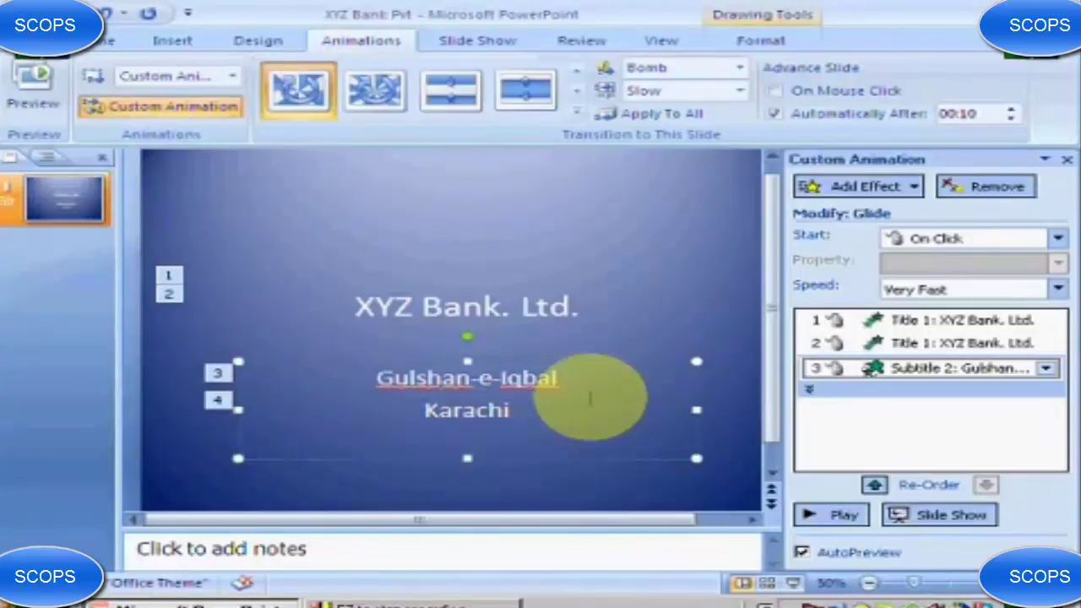
- Preview the title and subtitle animations on the slide
left_click(36, 85)
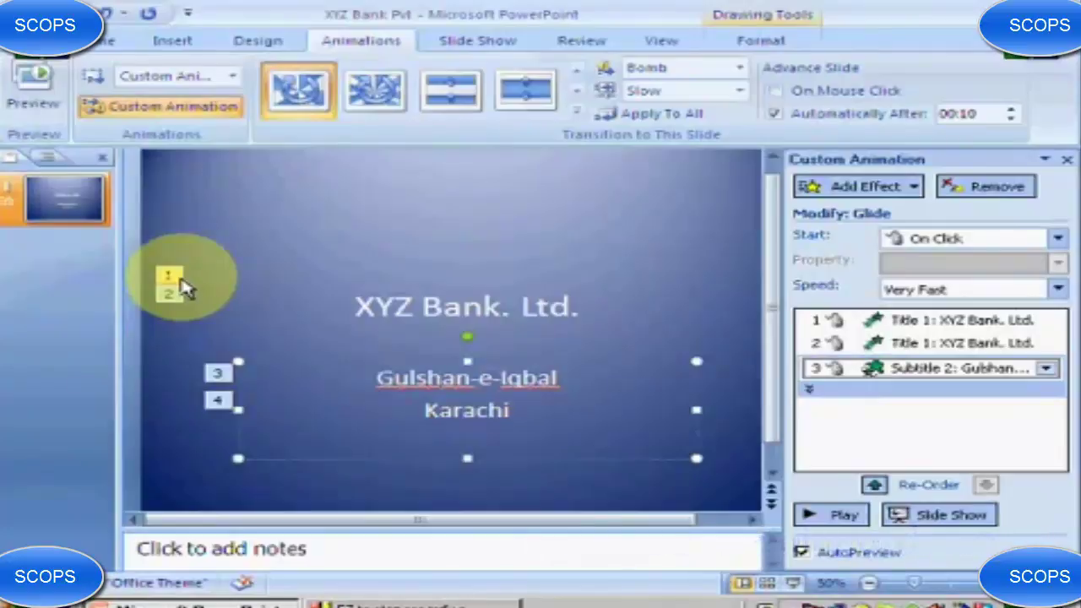
left_click(836, 519)
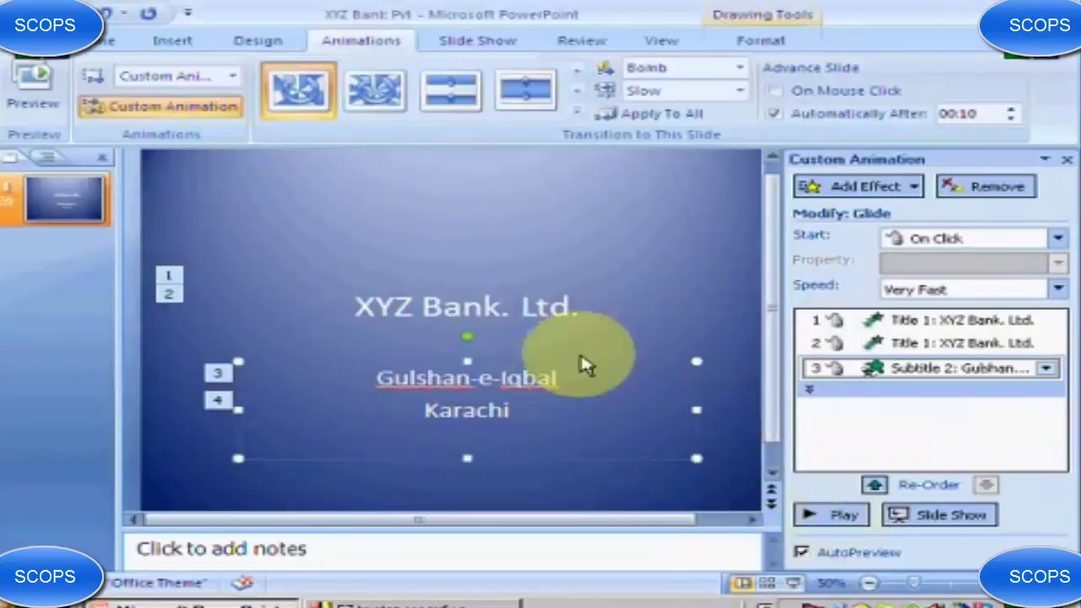
- Move the title's Swish effect after the subtitle's effects in the animation order and play the new sequence
left_click(169, 295)
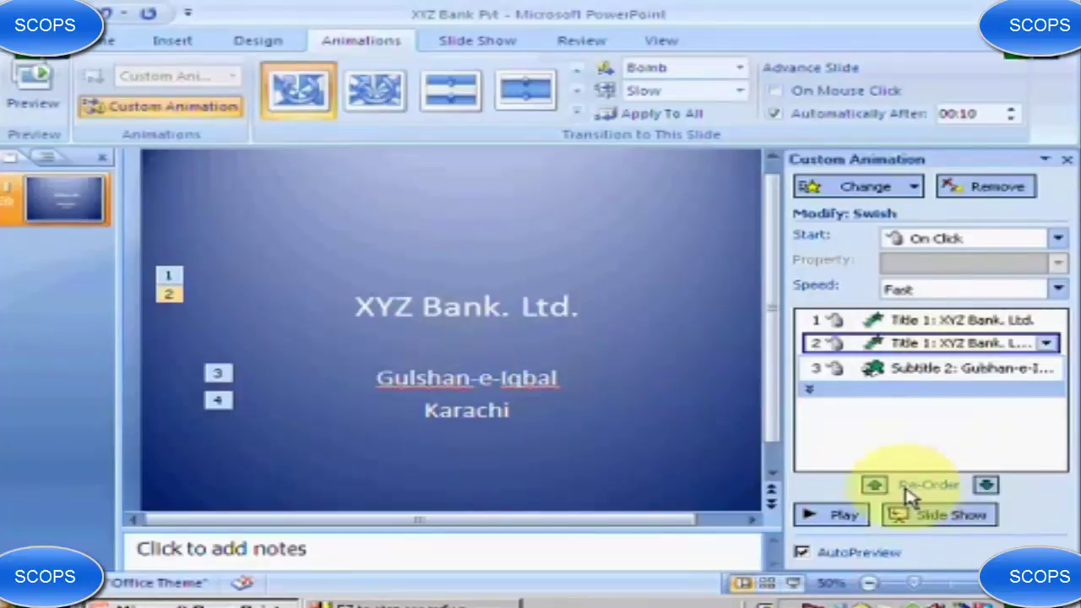
left_click(988, 488)
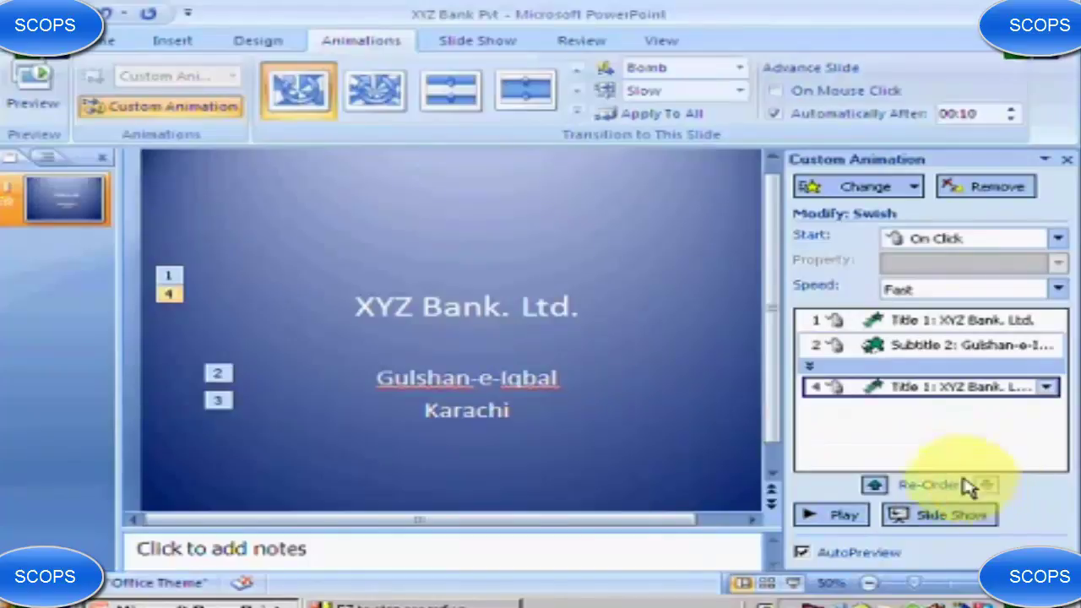
left_click(834, 517)
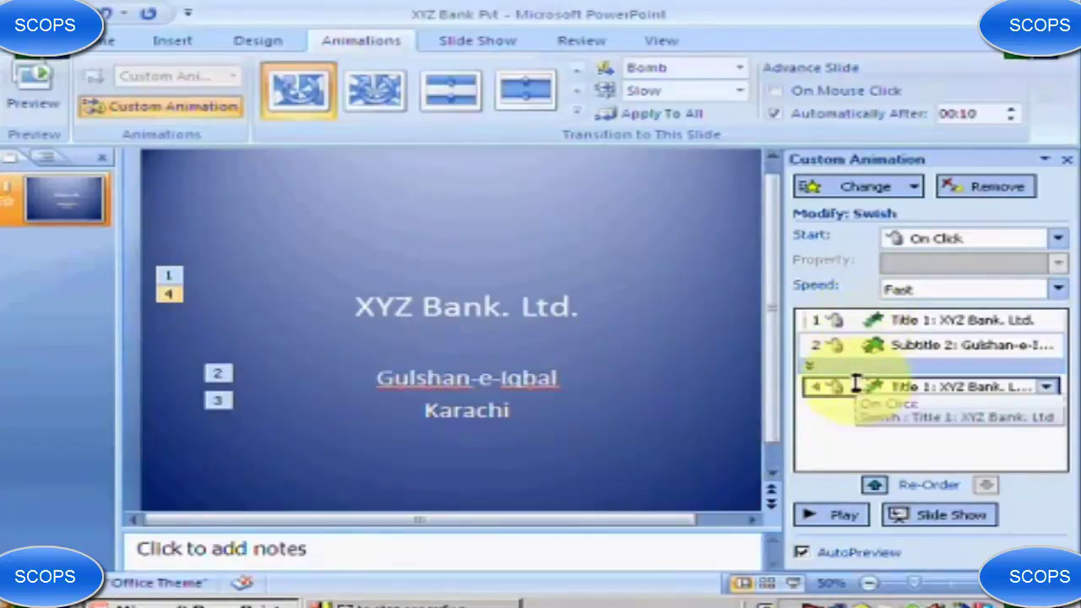
- Remove the Fly In effect from the title's custom animations
left_click(844, 319)
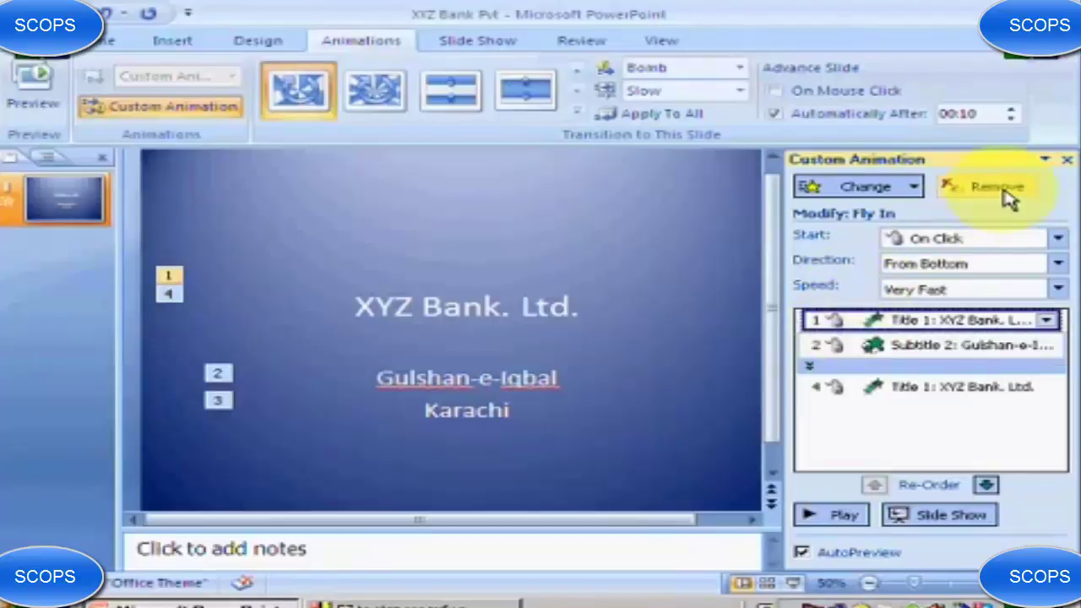
left_click(1004, 190)
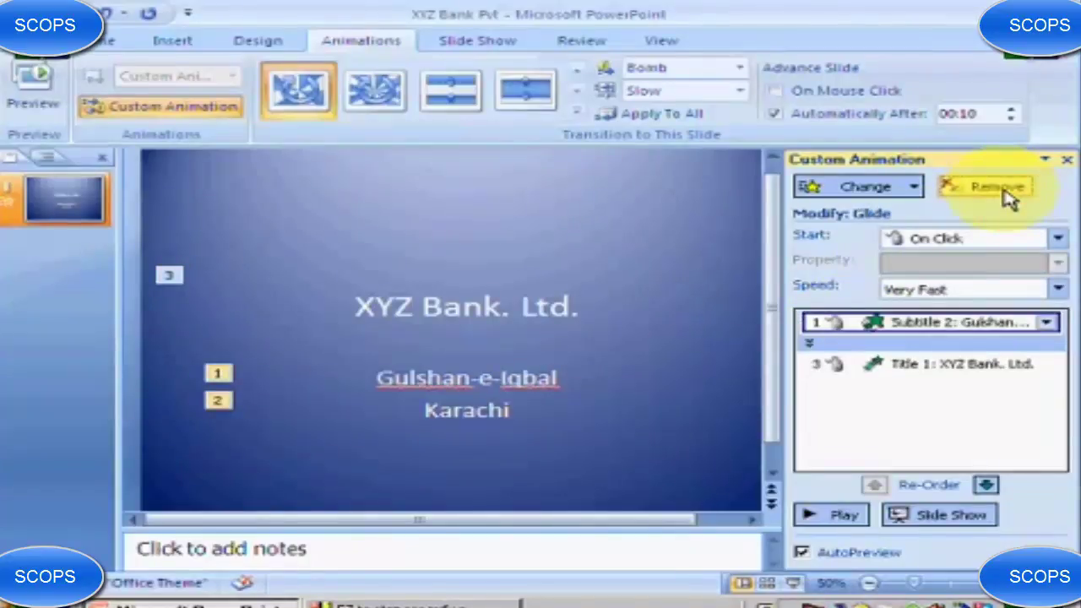
- Change the subtitle's entrance effect from Glide to Split and play the slide's animations
left_click(903, 191)
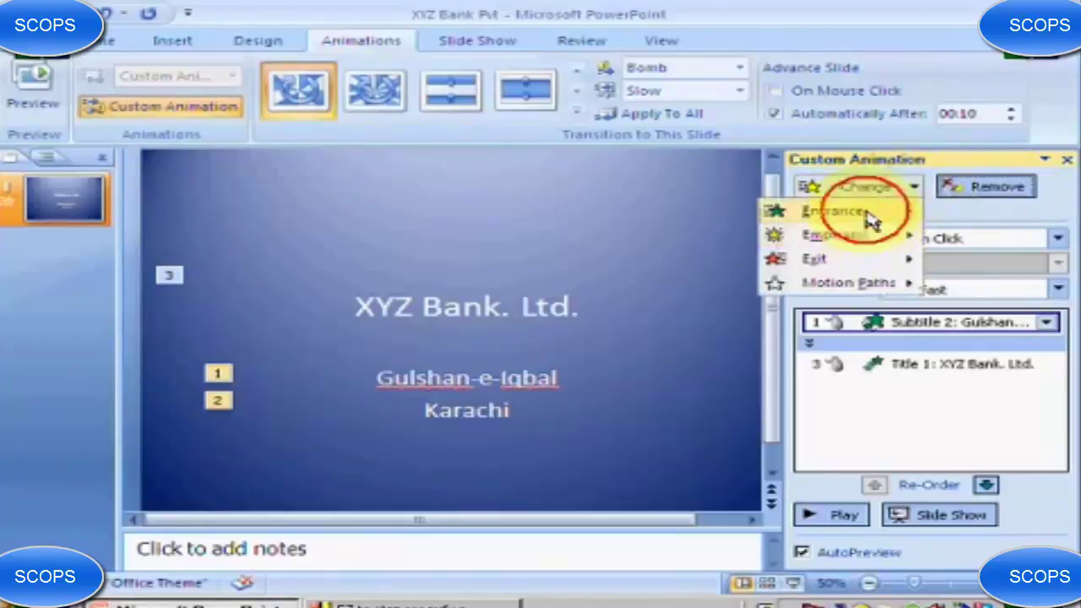
mouse_move(899, 221)
left_click(712, 387)
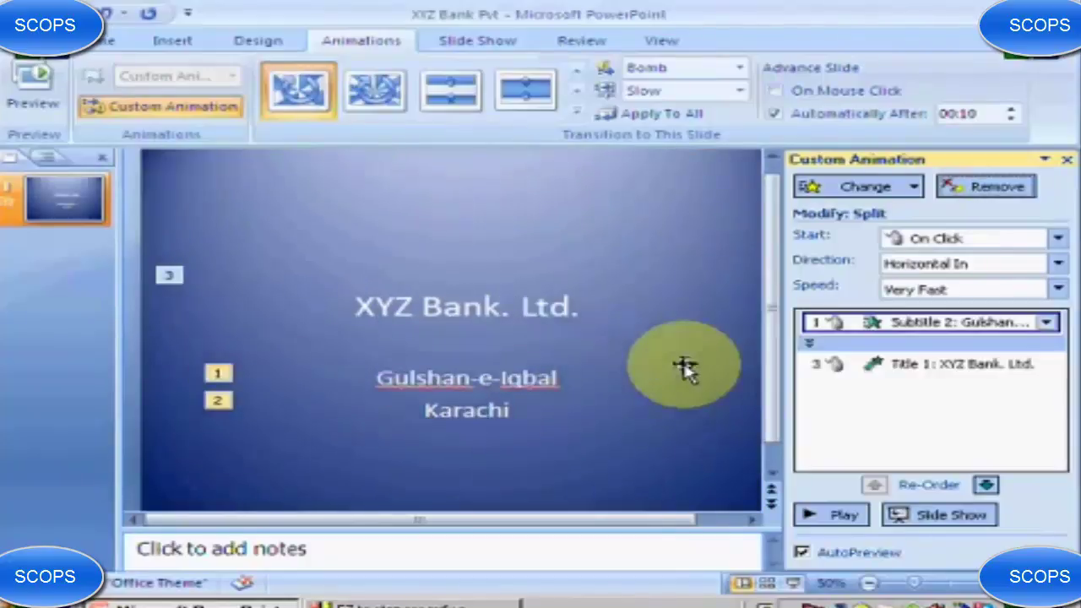
left_click(840, 515)
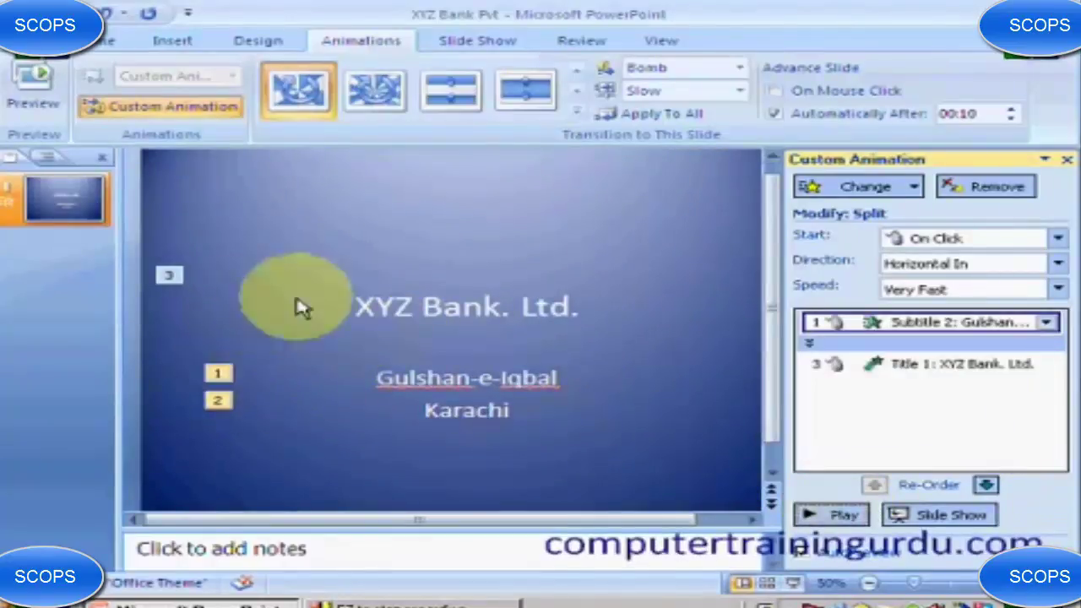
- Move the title's Swish effect ahead of the subtitle's effects in the animation order and play the new sequence
left_click(378, 300)
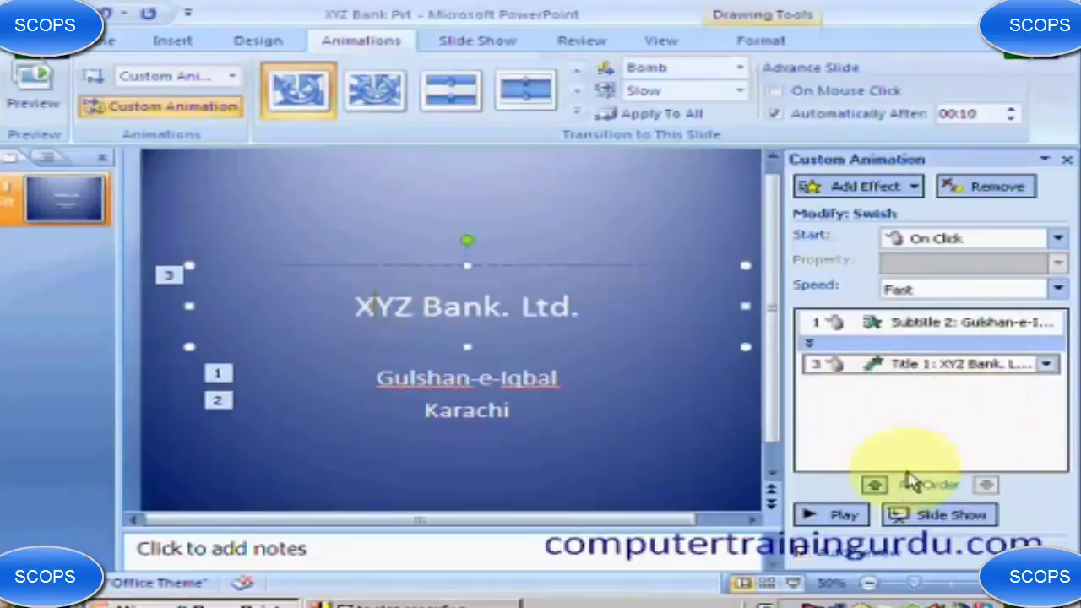
left_click(875, 488)
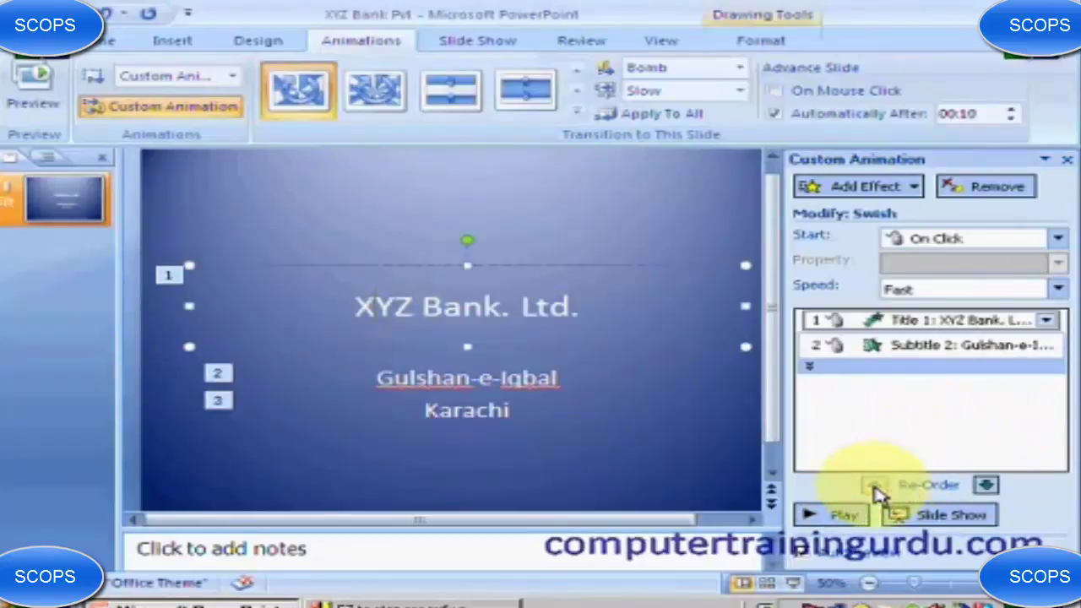
left_click(844, 518)
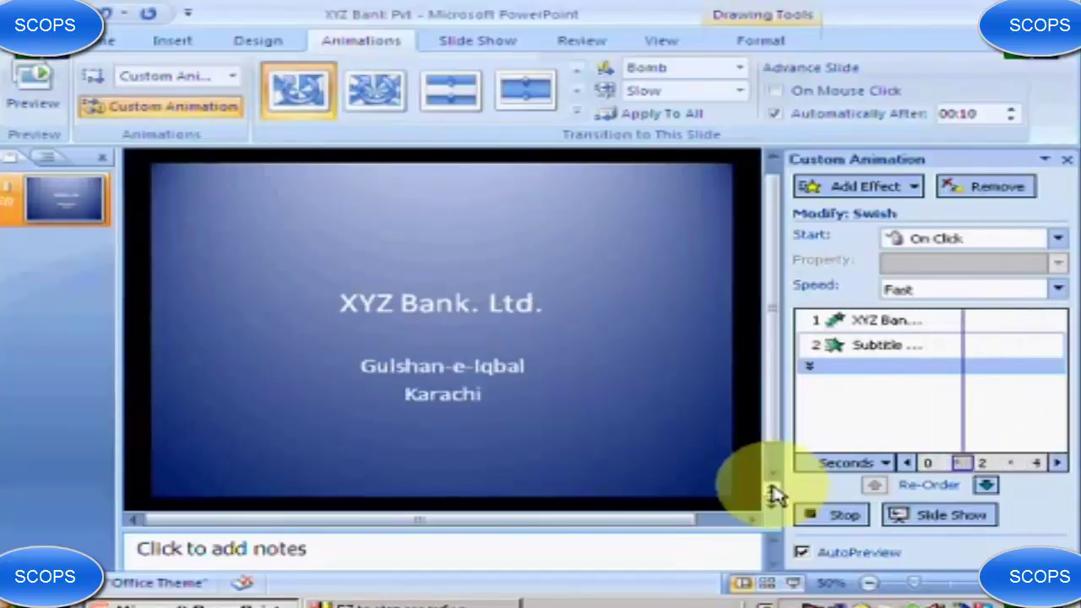
left_click(394, 458)
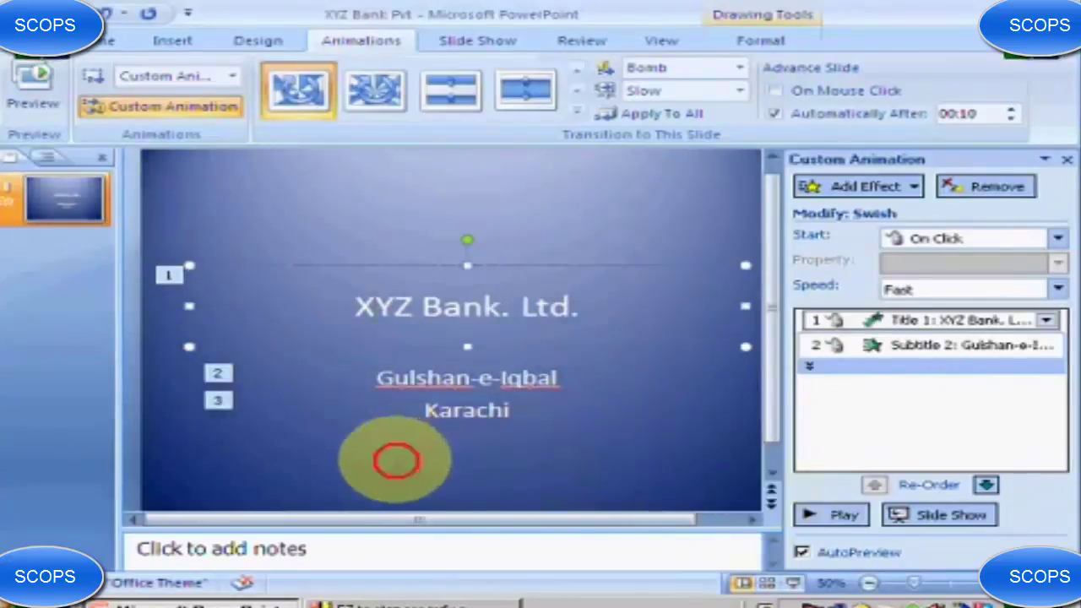